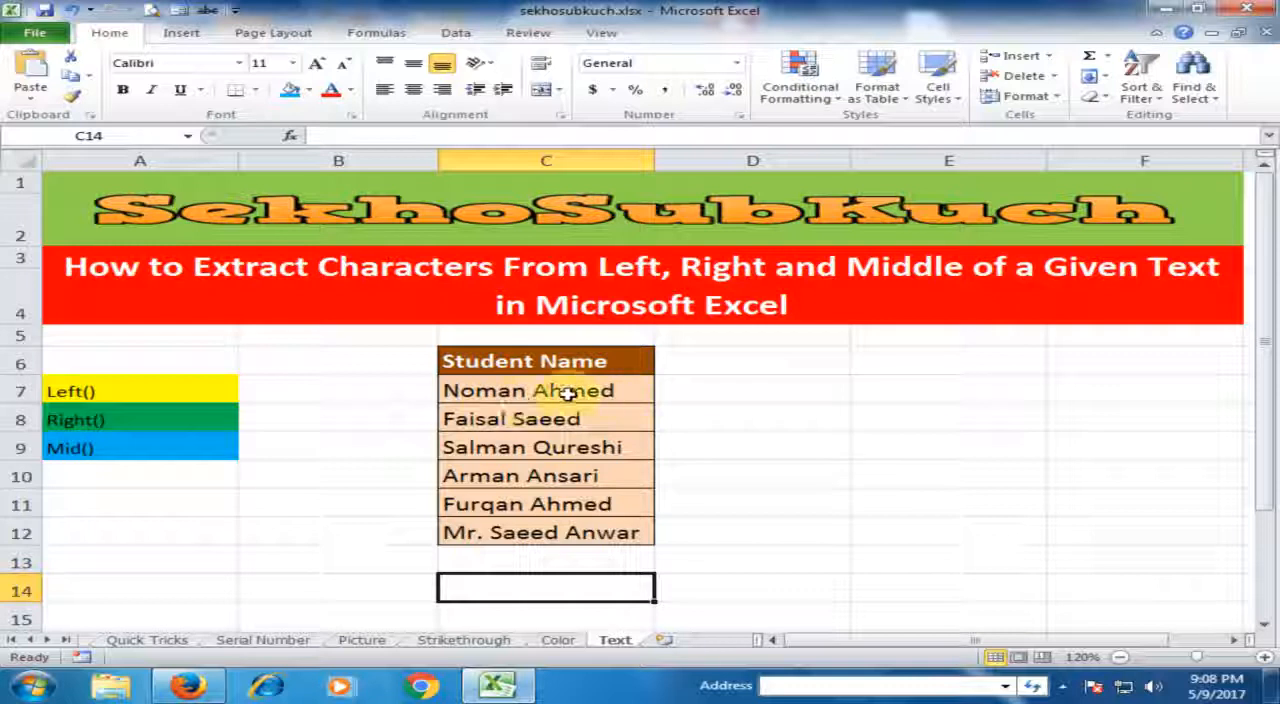
Enter =LEFT(C7,5) in D7 to extract the first five characters of the student name in C7.
left_click(703, 392)
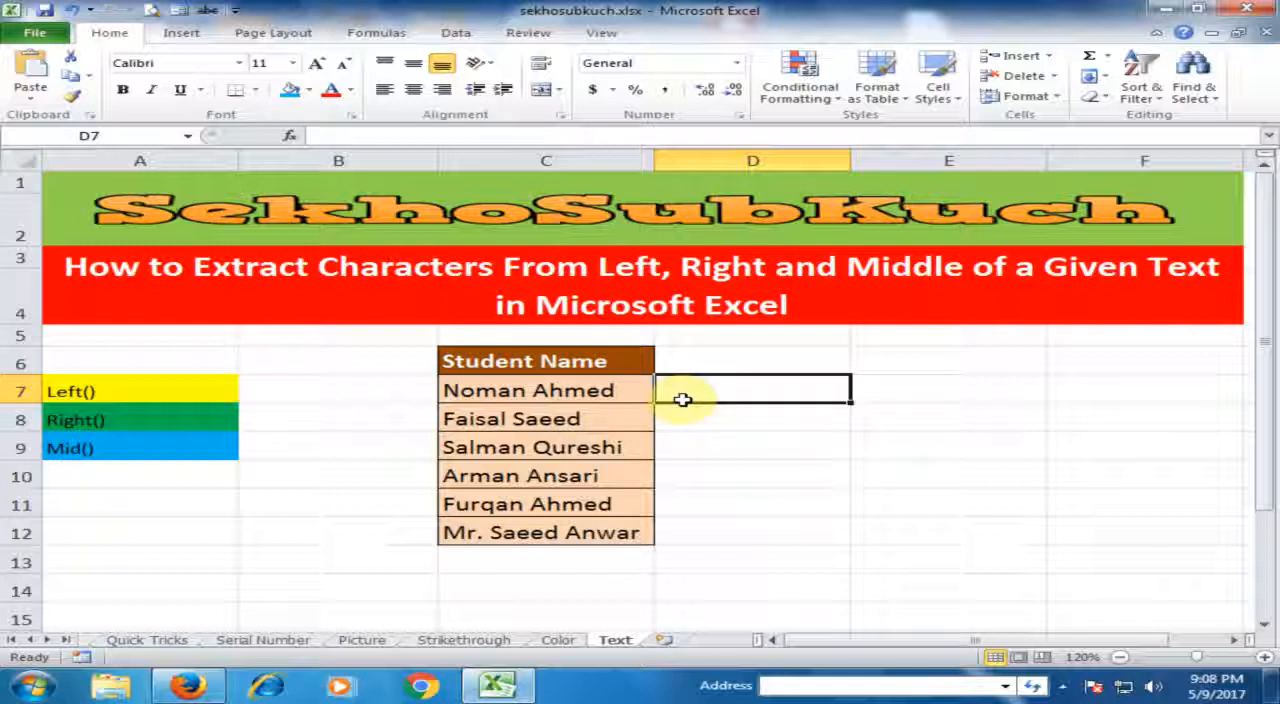
type("=lef")
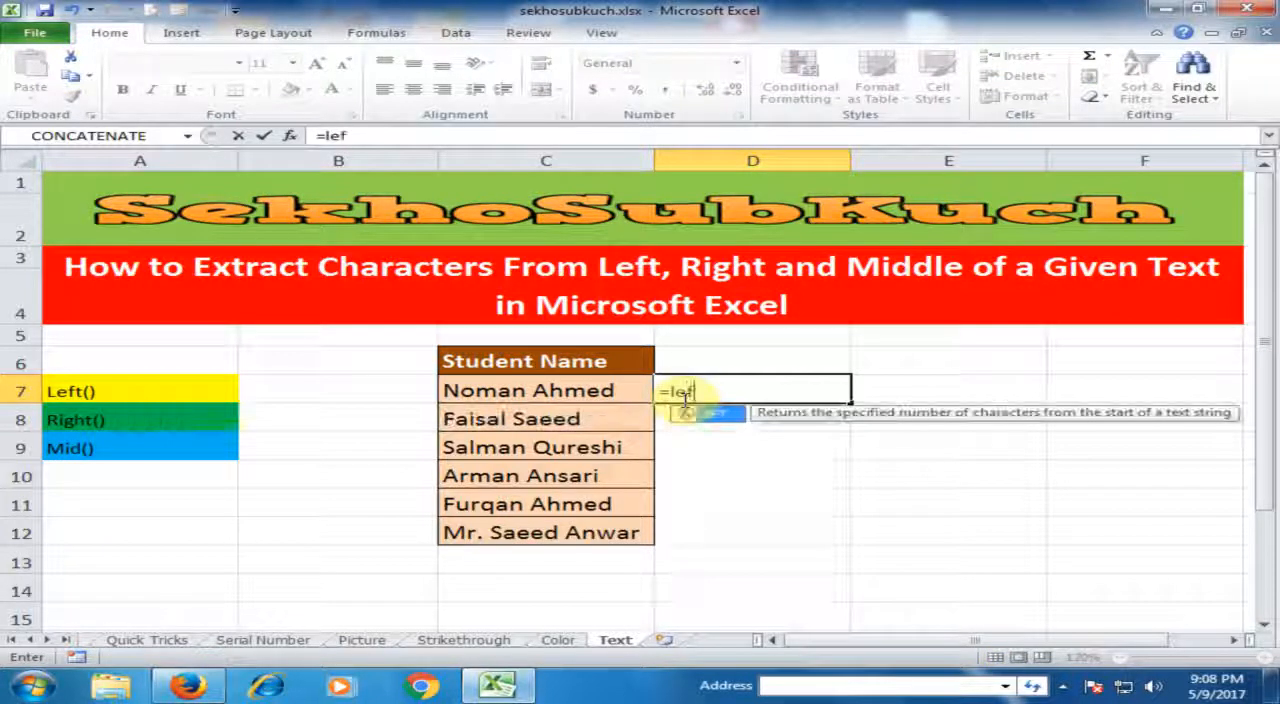
key("Tab")
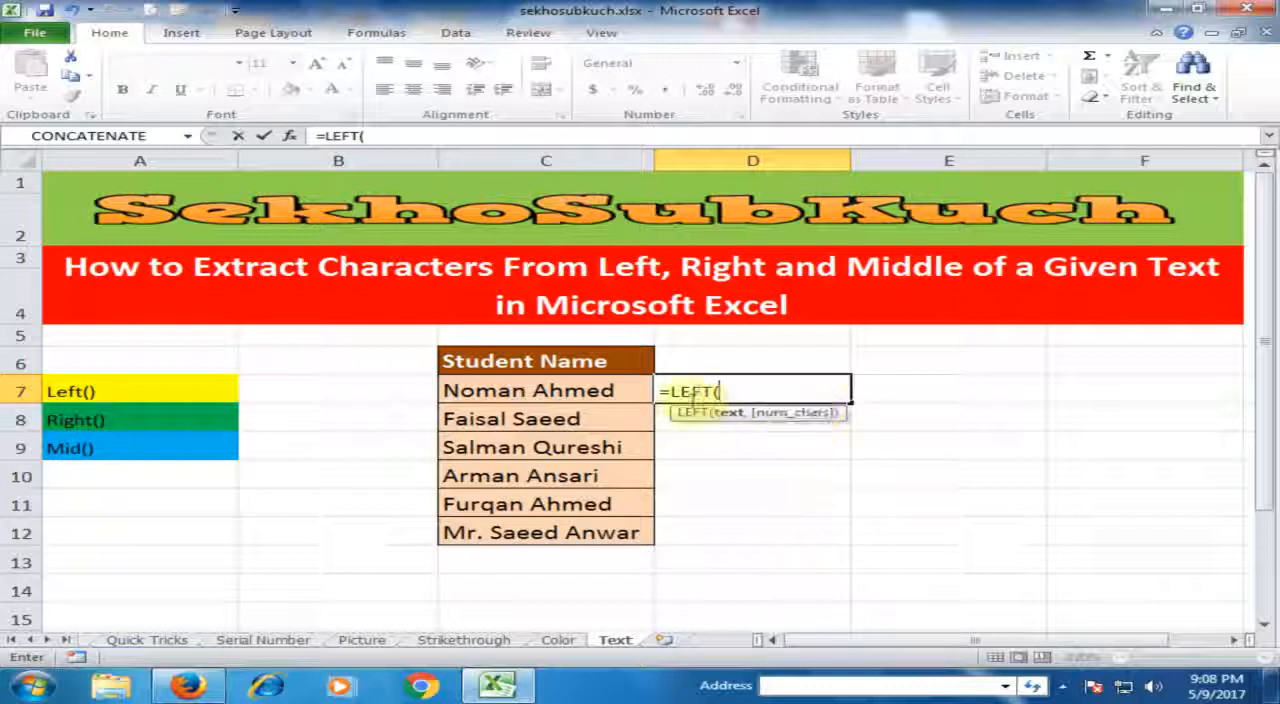
left_click(566, 391)
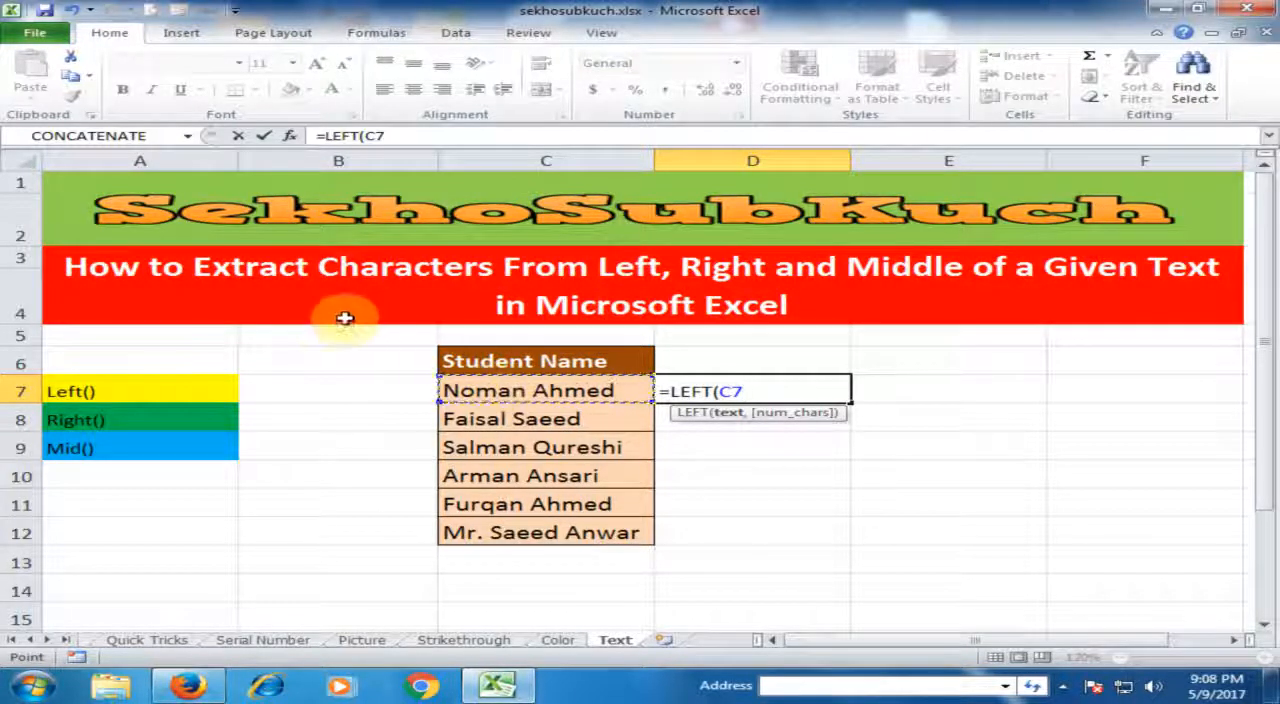
type(",5")
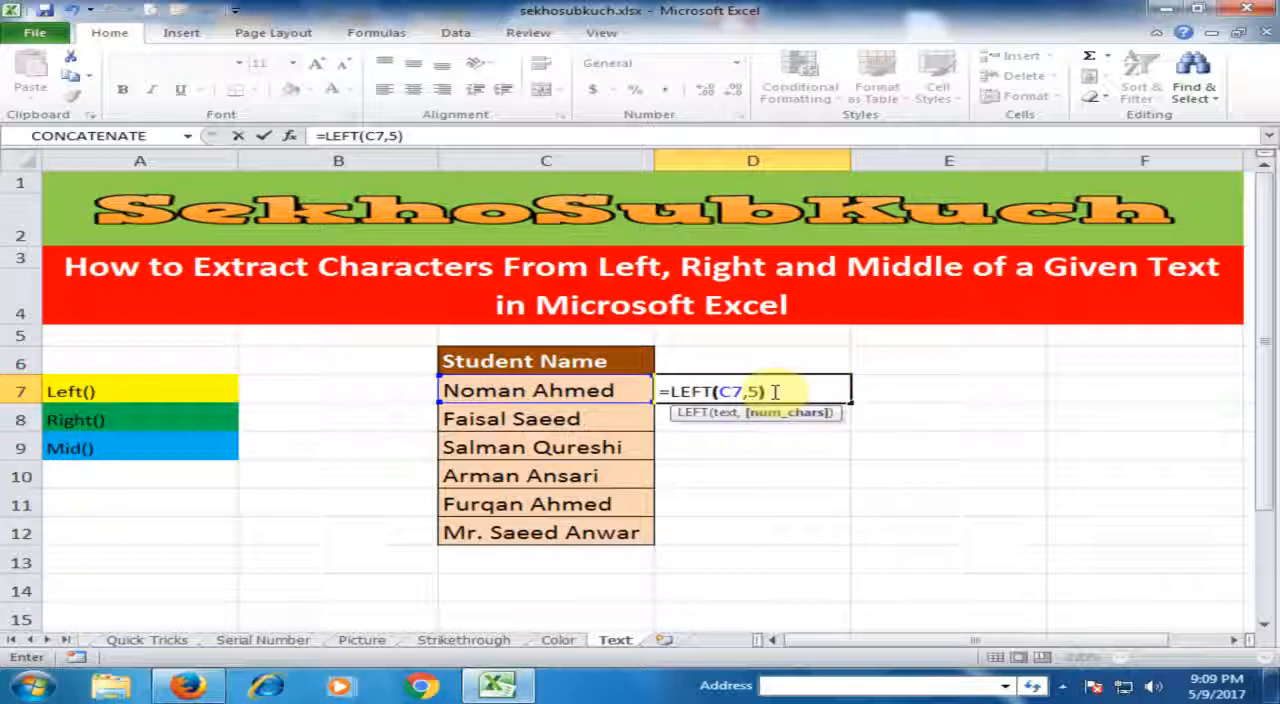
key("Return")
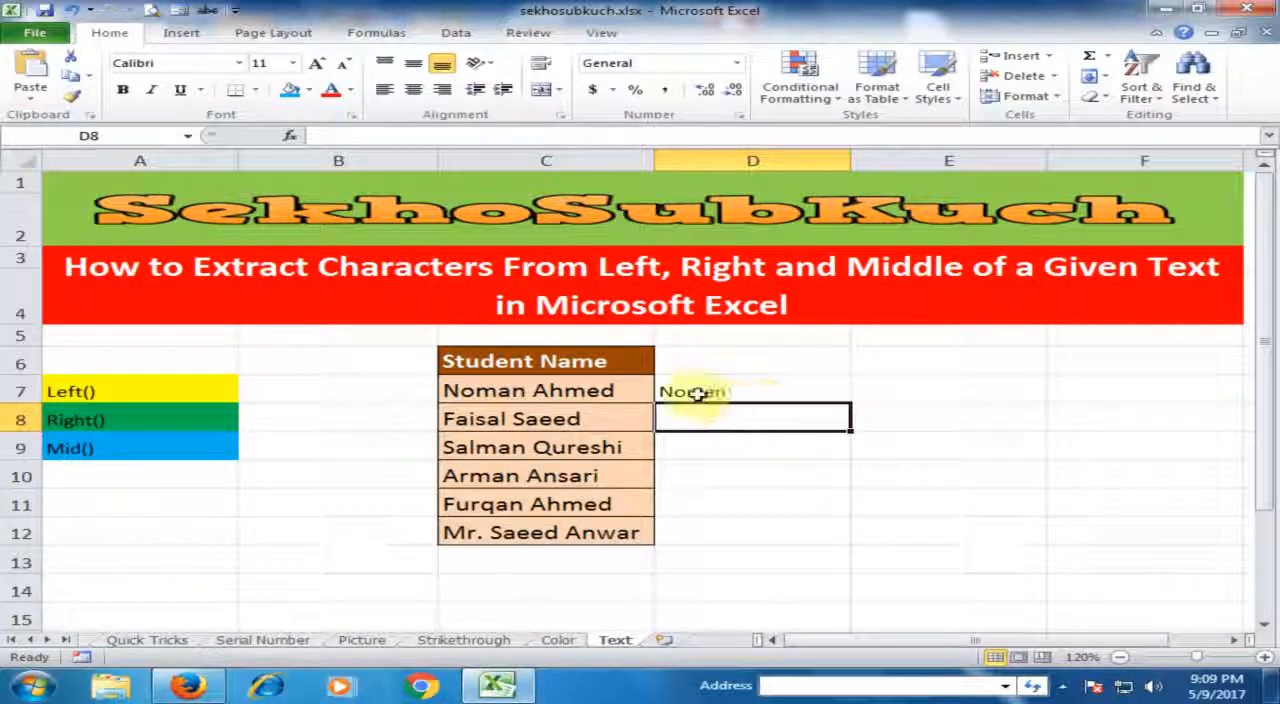
left_click(731, 393)
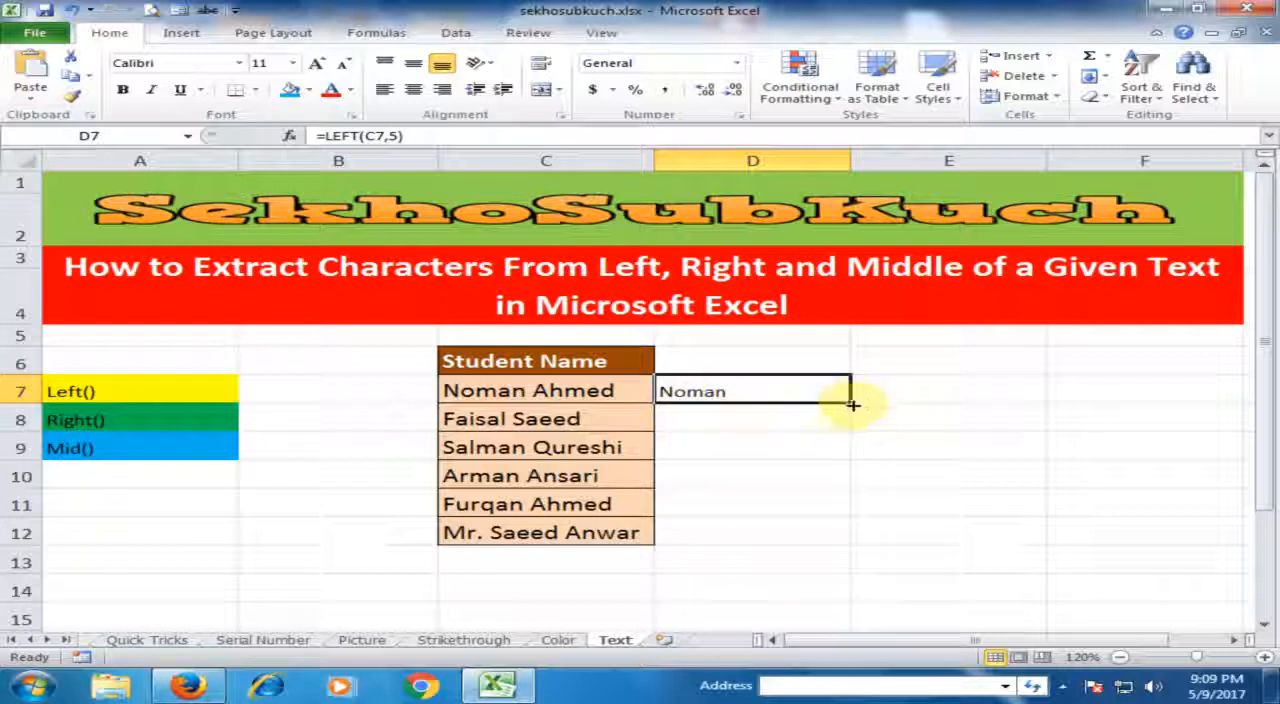
Enter =RIGHT(C8,5) in D8 to extract the last five characters of the student name in C8.
left_click(714, 412)
left_click(731, 393)
left_click(698, 419)
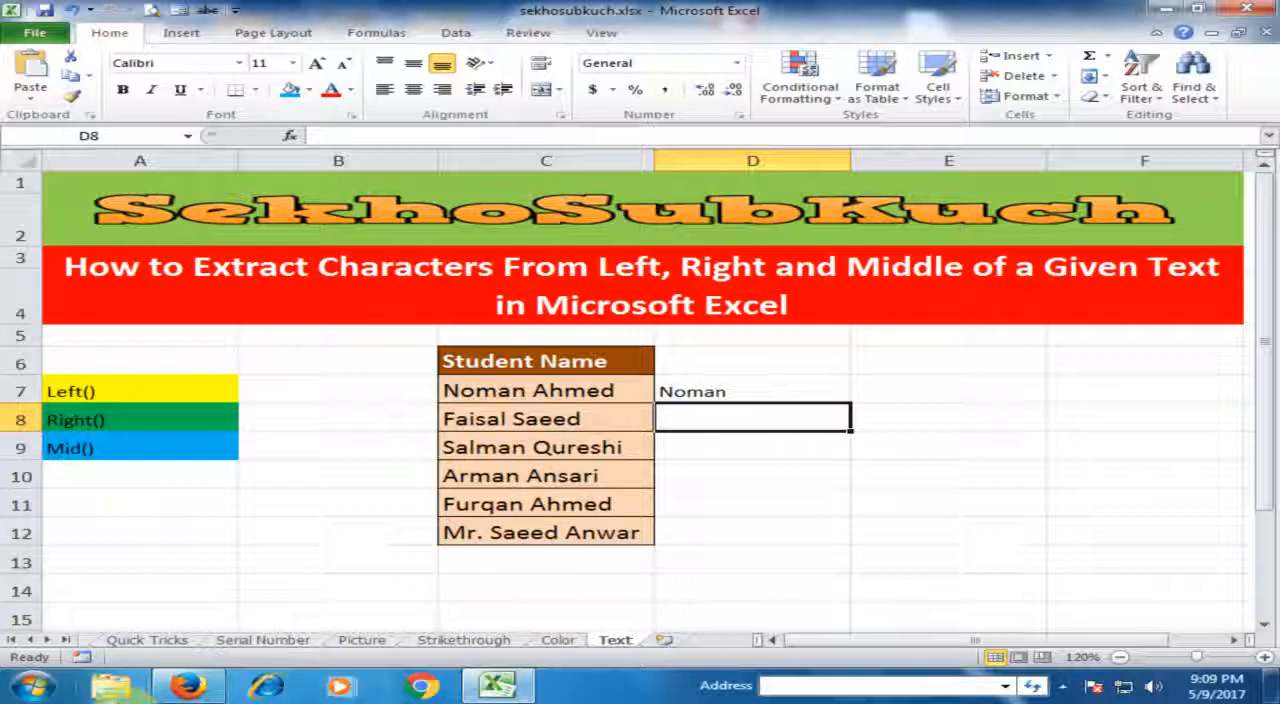
type("=ri")
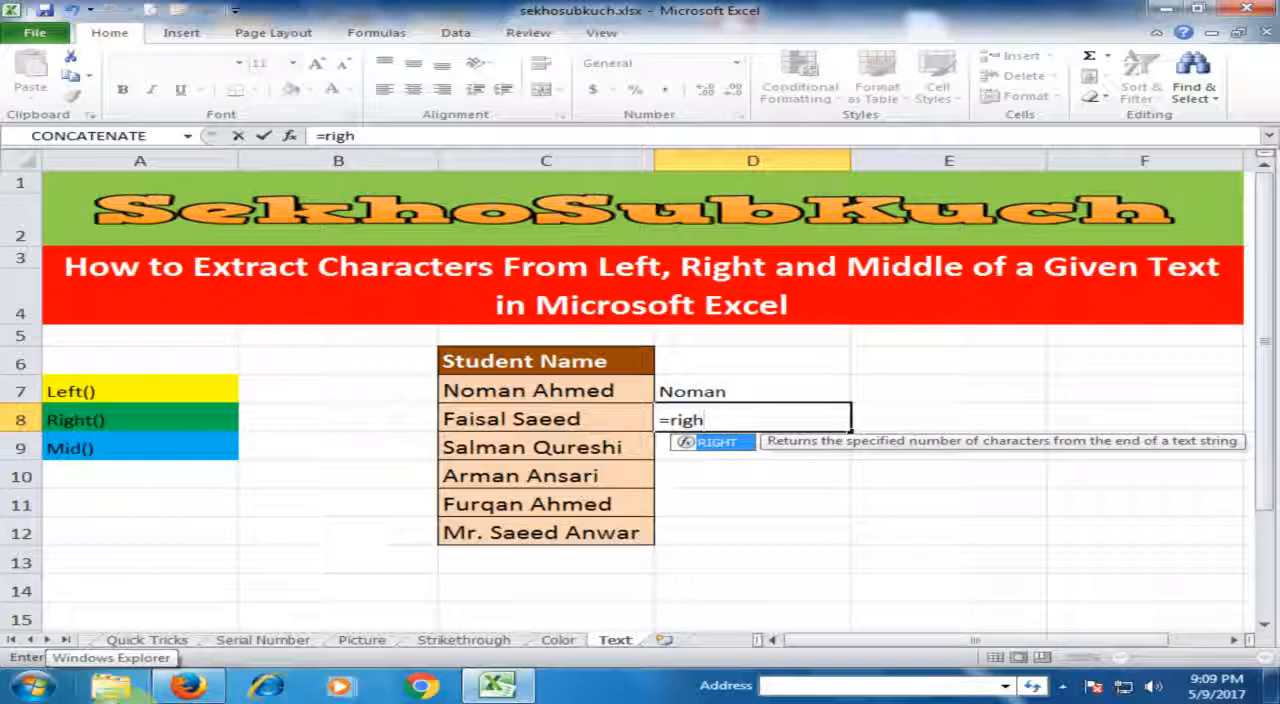
type("gh")
key("Tab")
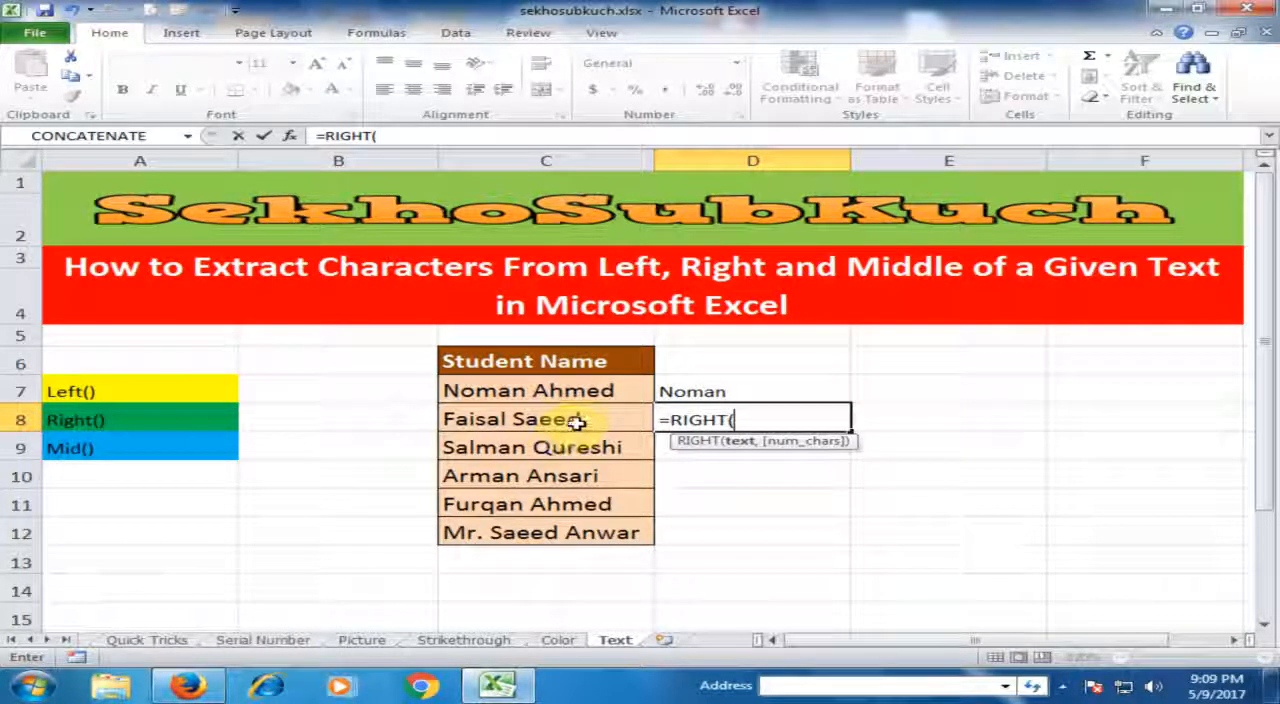
left_click(488, 419)
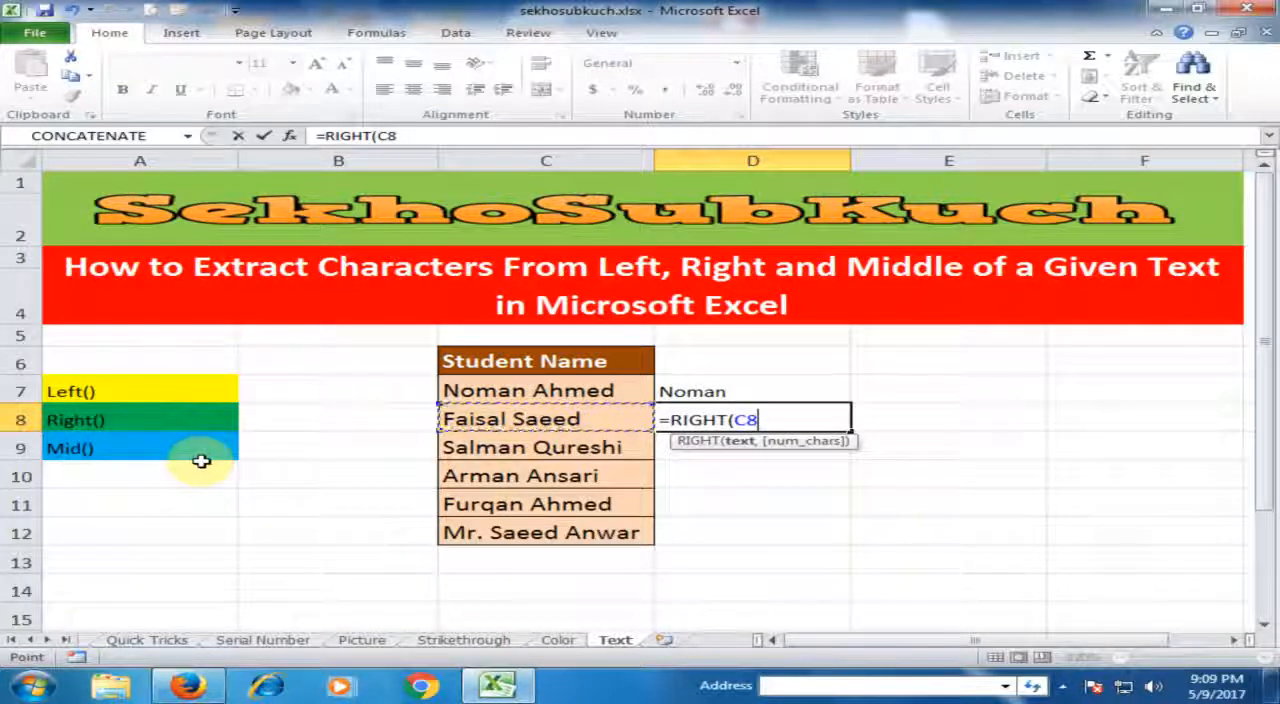
type(",")
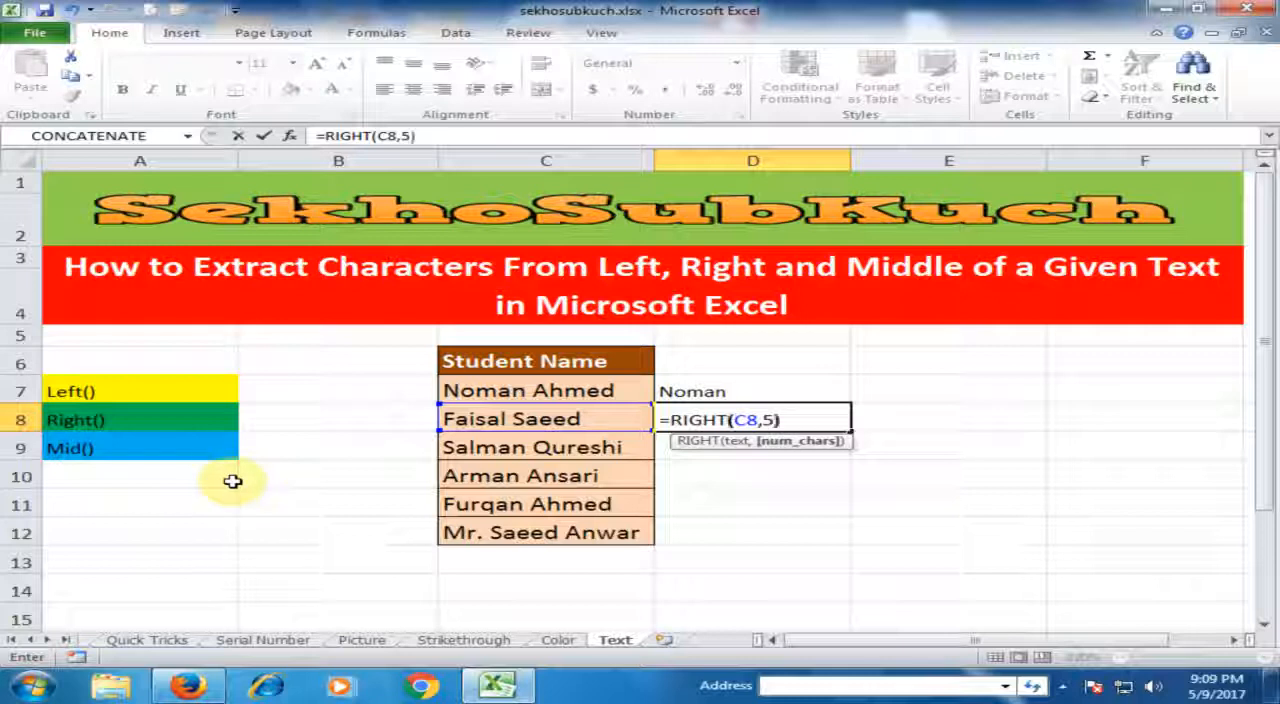
type("5)")
key("Return")
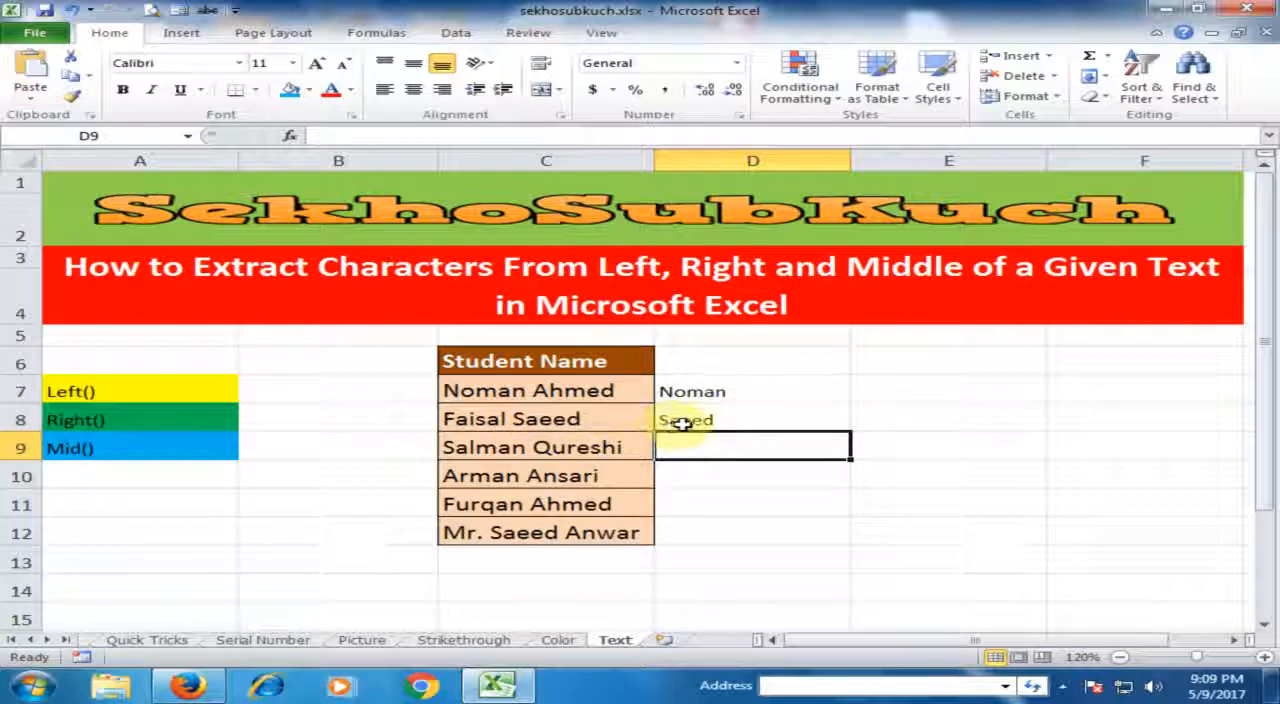
Try filling the RIGHT formula from D8 down into D9, and clear D9 again.
left_click(722, 421)
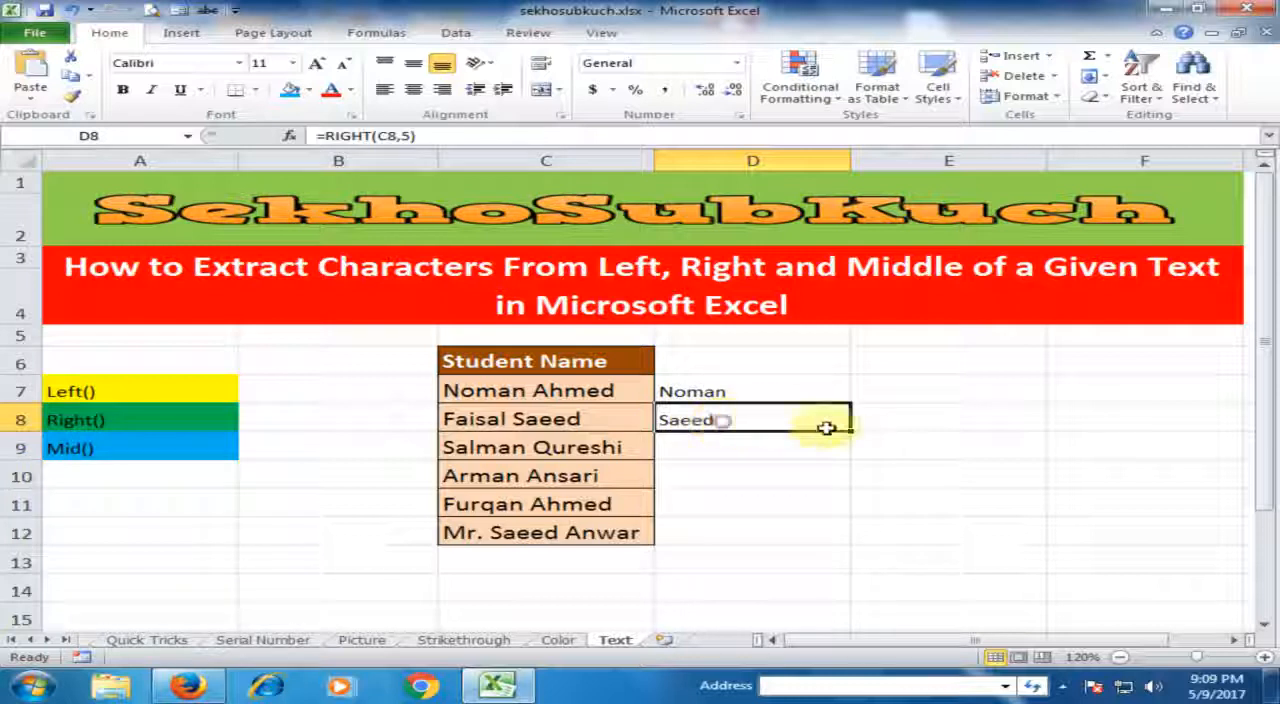
left_click_drag(852, 432, 852, 460)
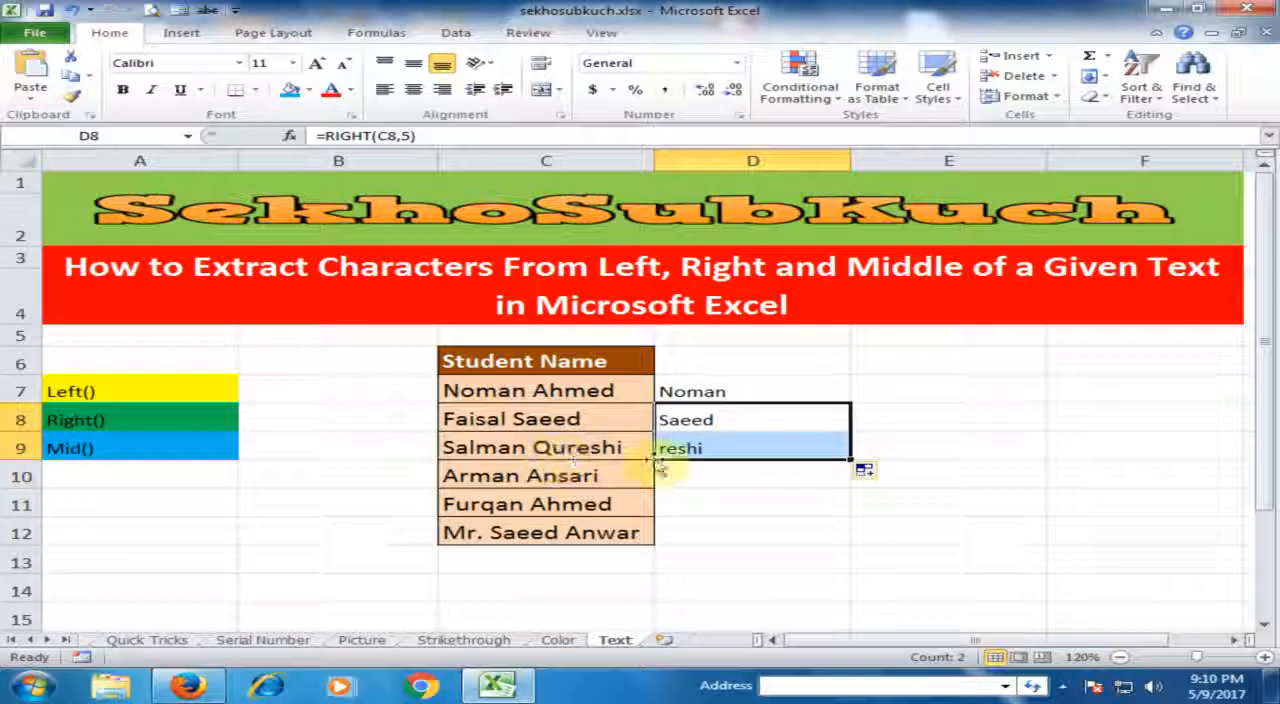
left_click(718, 484)
left_click(710, 455)
key("Delete")
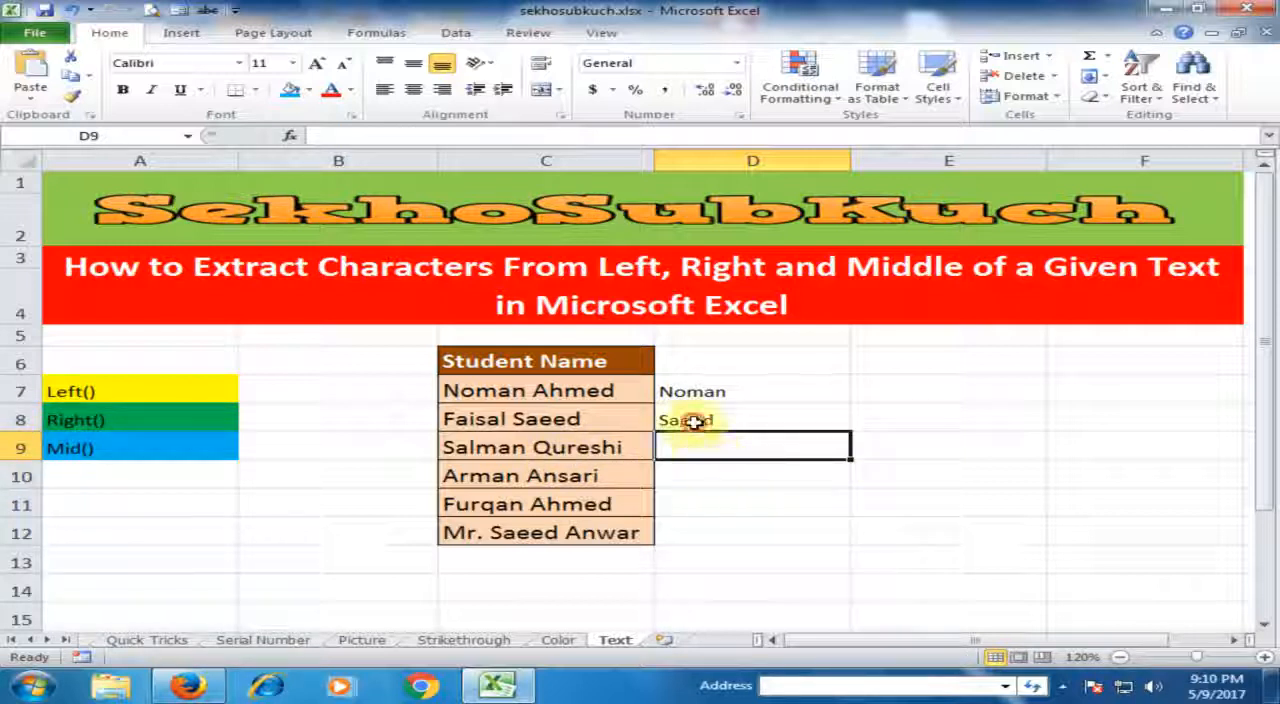
left_click(690, 420)
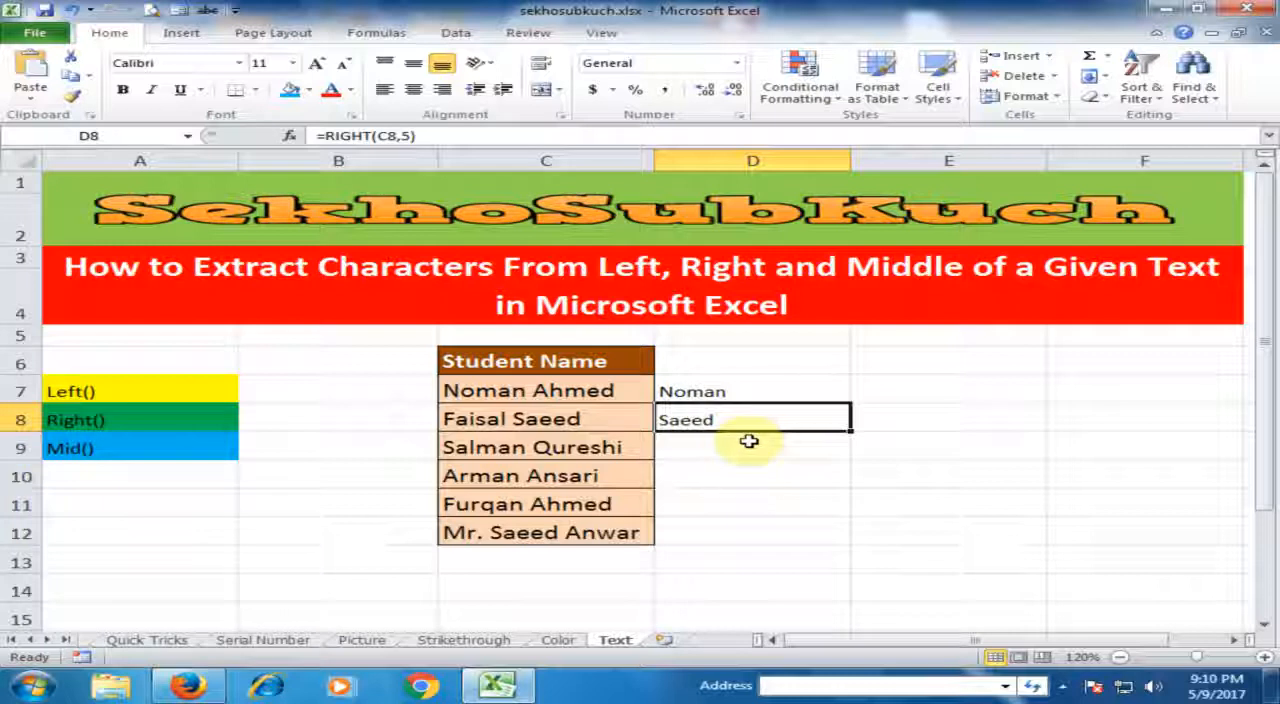
left_click(712, 395)
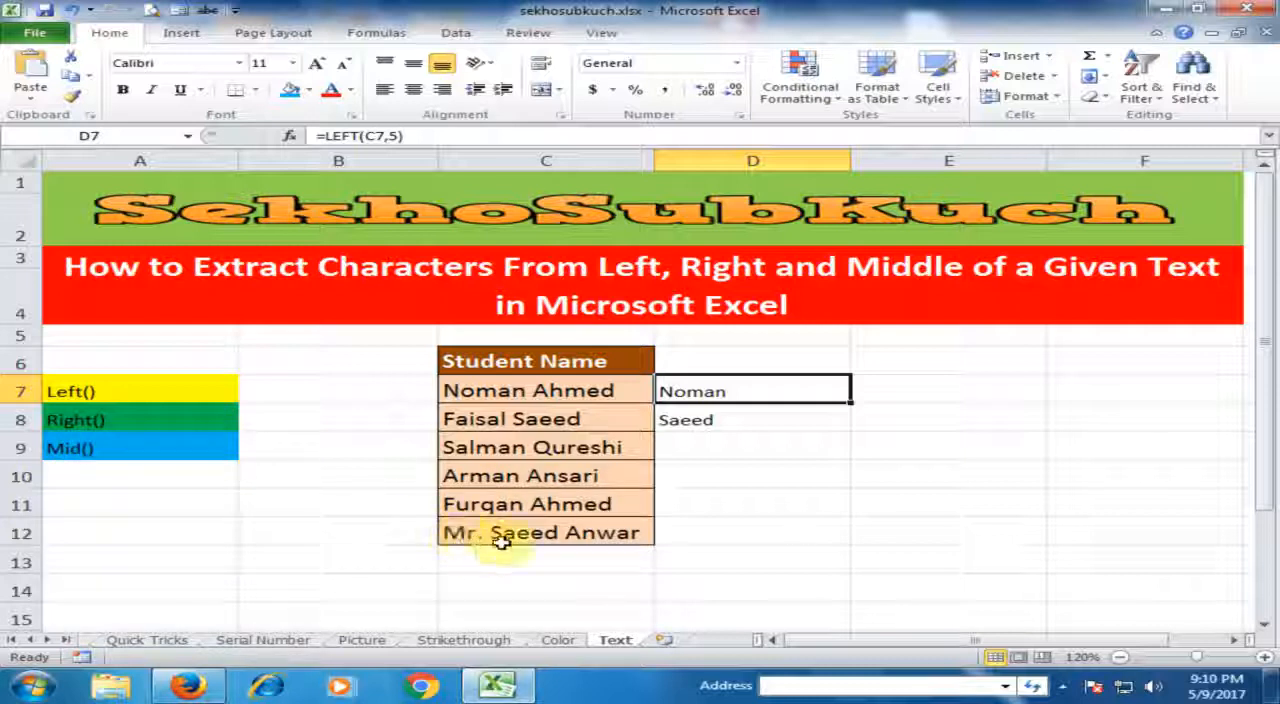
Enter =MID(C12,5,11) in D12 to extract 11 characters of the student name in C12, starting at the fifth.
left_click(740, 533)
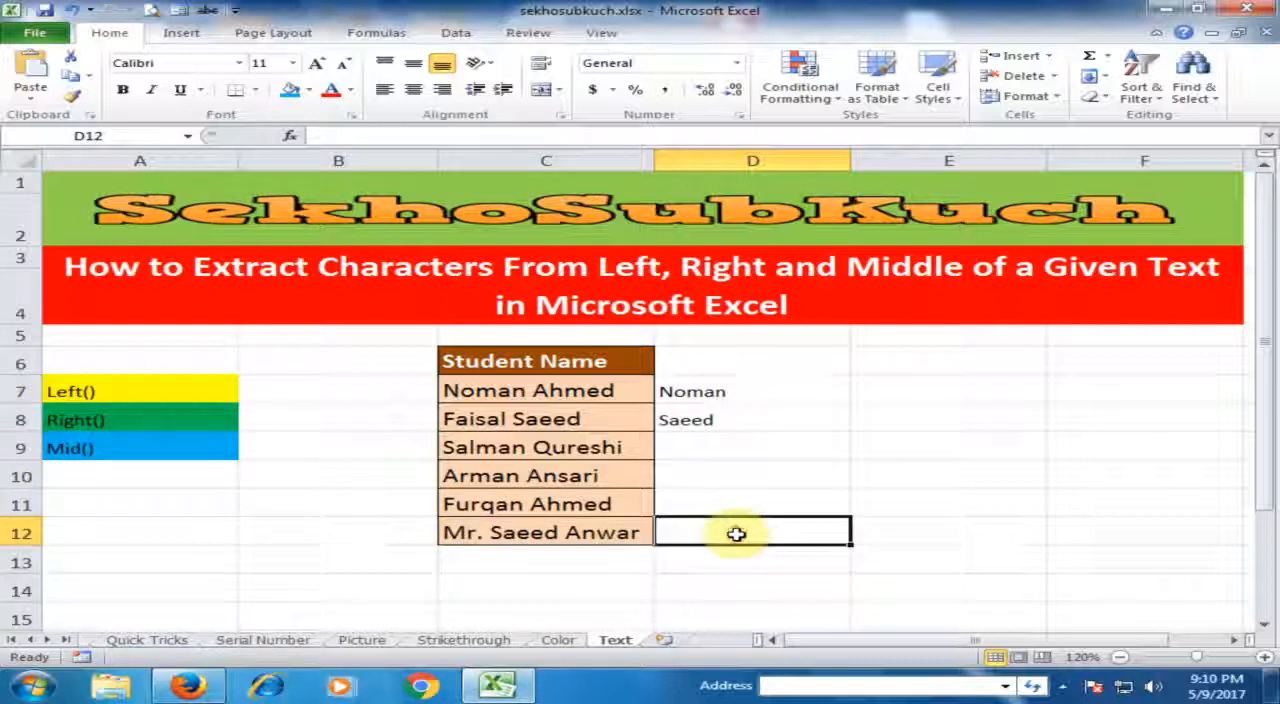
double_click(734, 532)
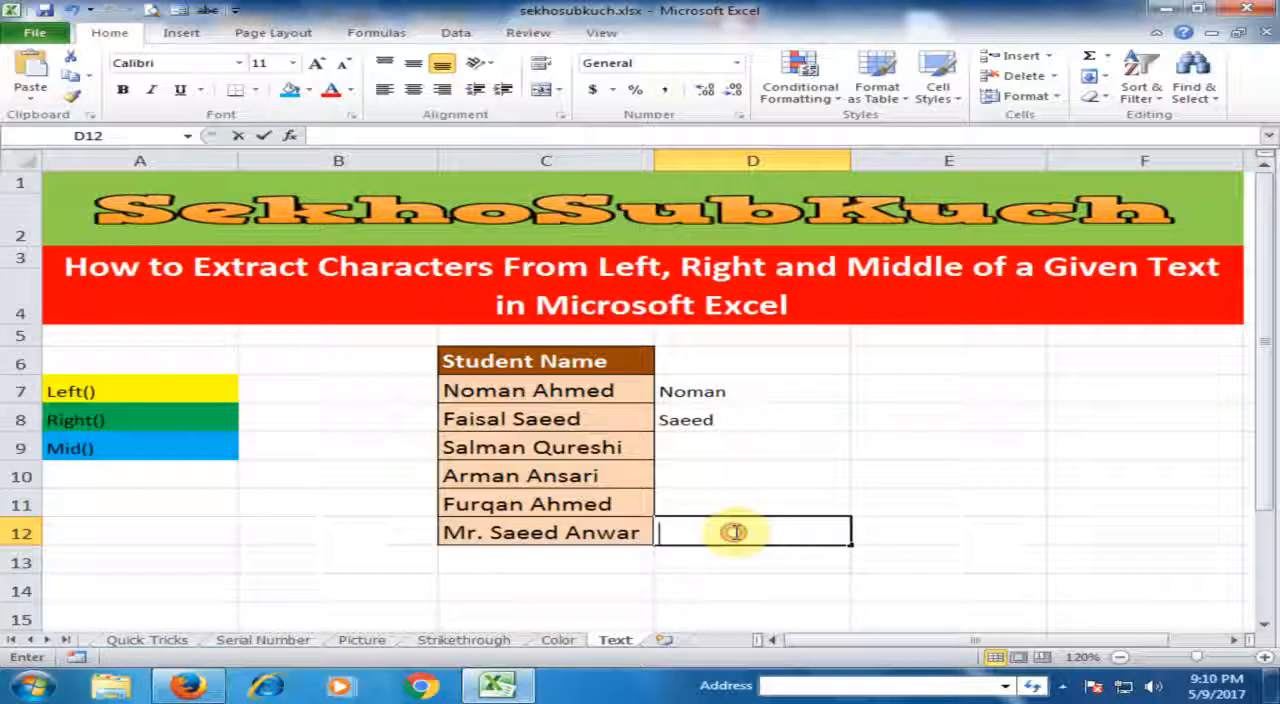
type("=")
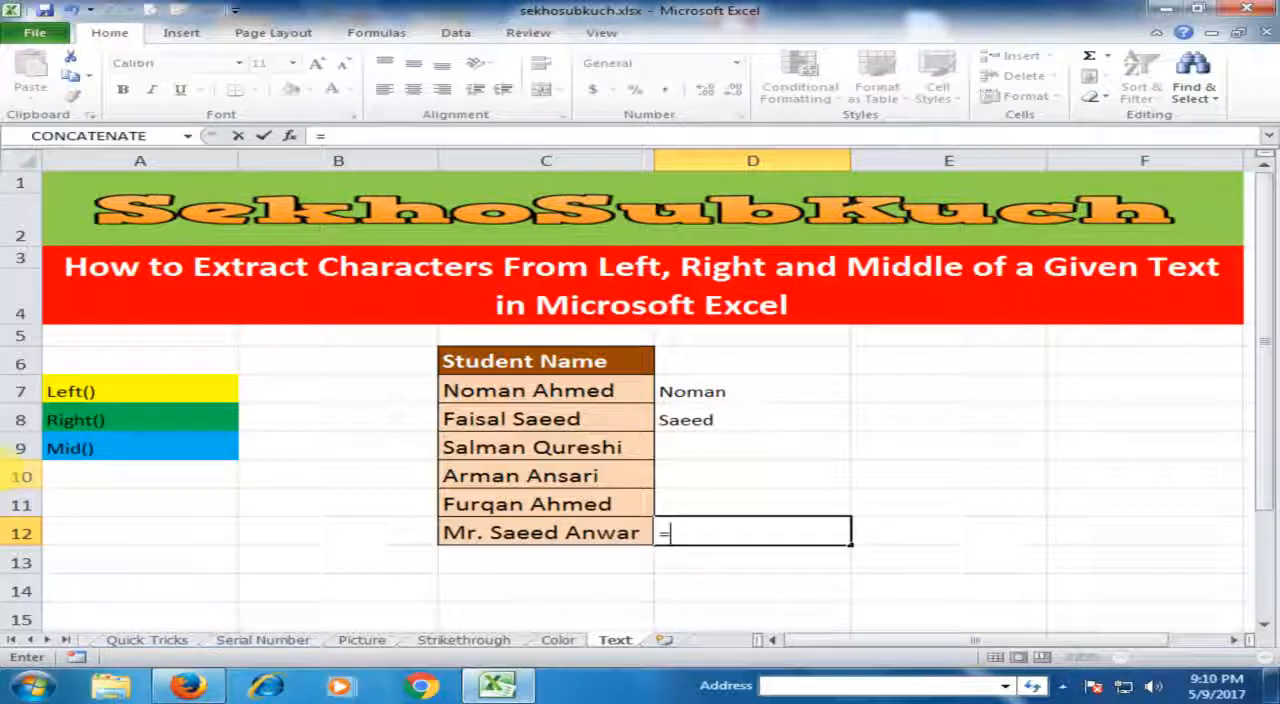
type(",o")
key("BackSpace")
key("BackSpace")
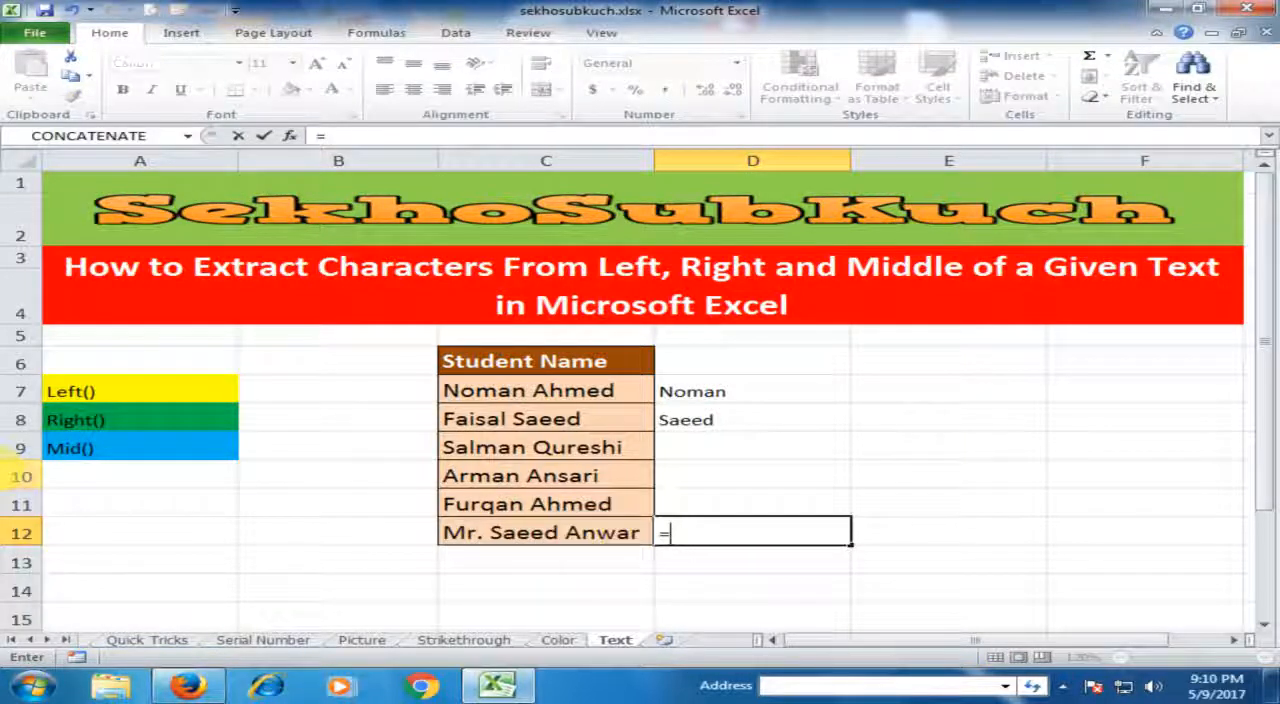
type("mid")
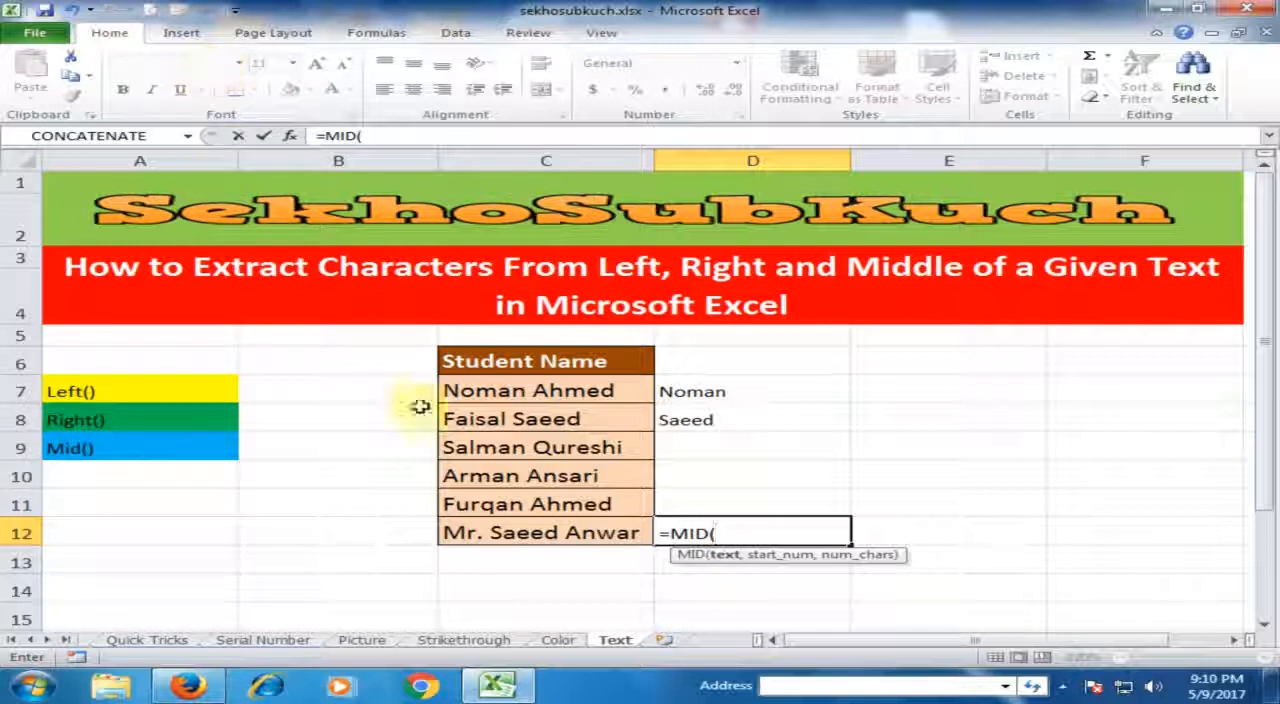
left_click(522, 533)
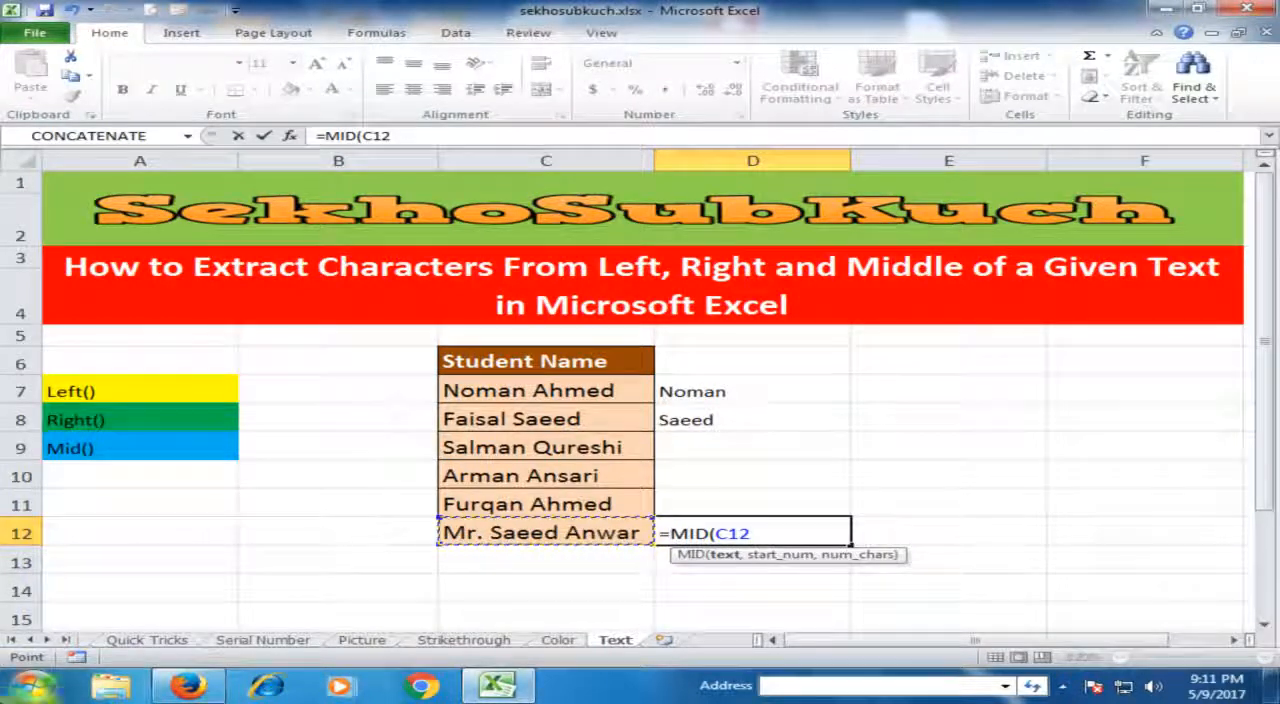
type(",")
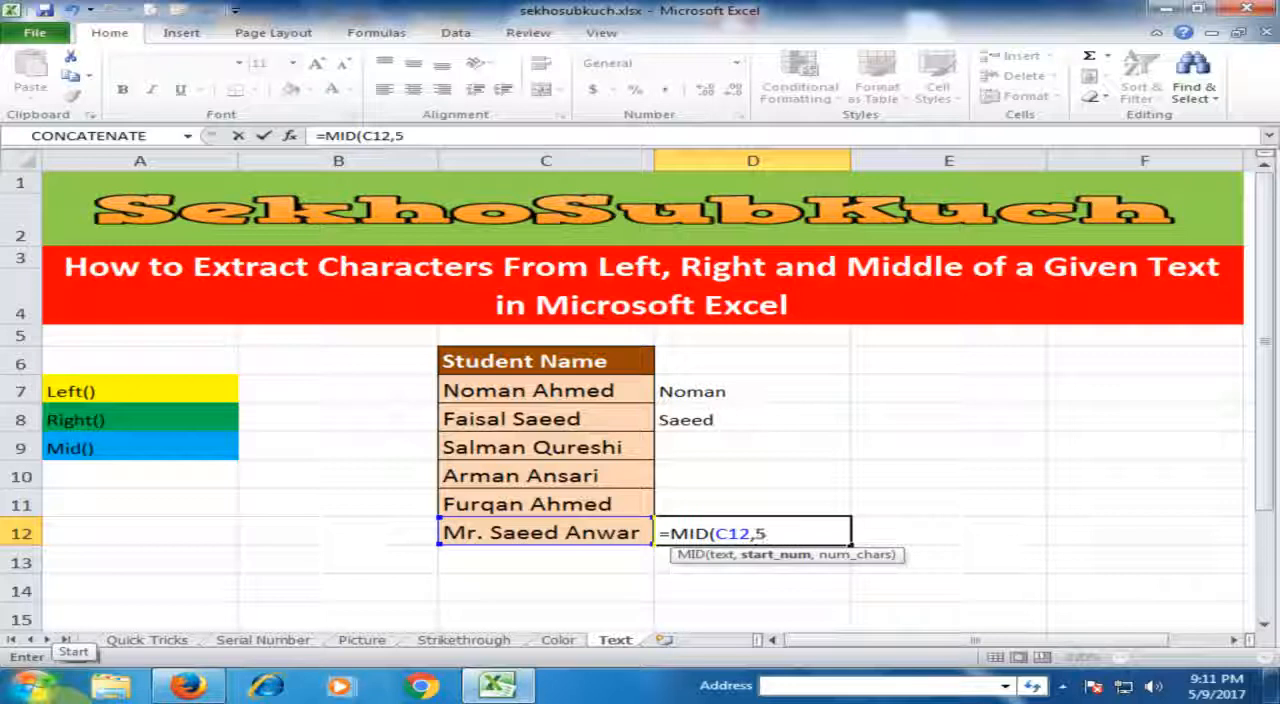
type("5,")
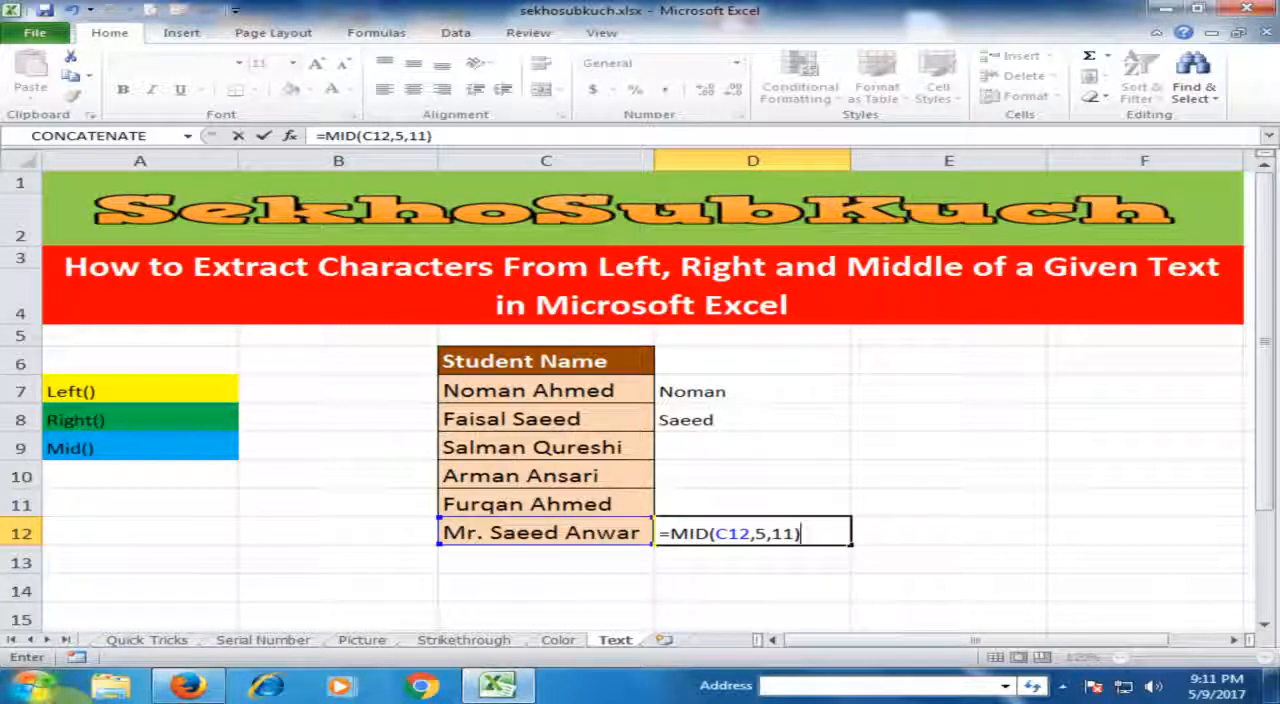
type("11)")
key("Return")
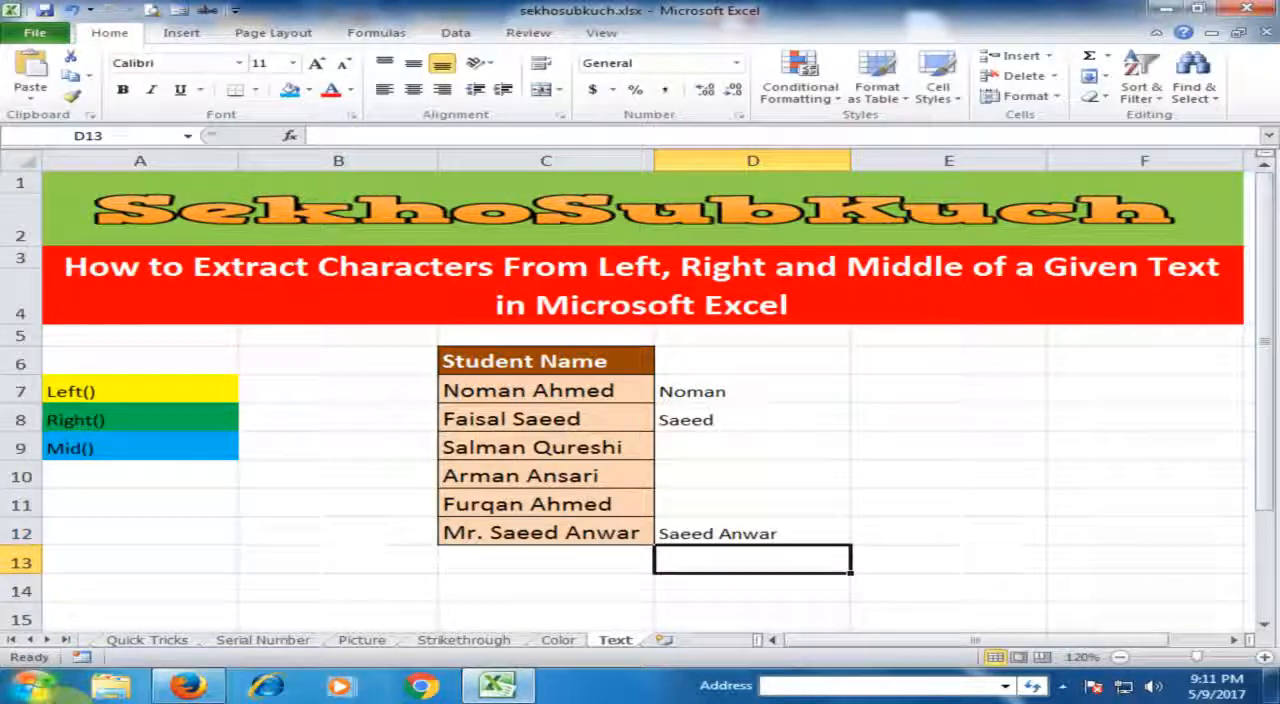
left_click(790, 528)
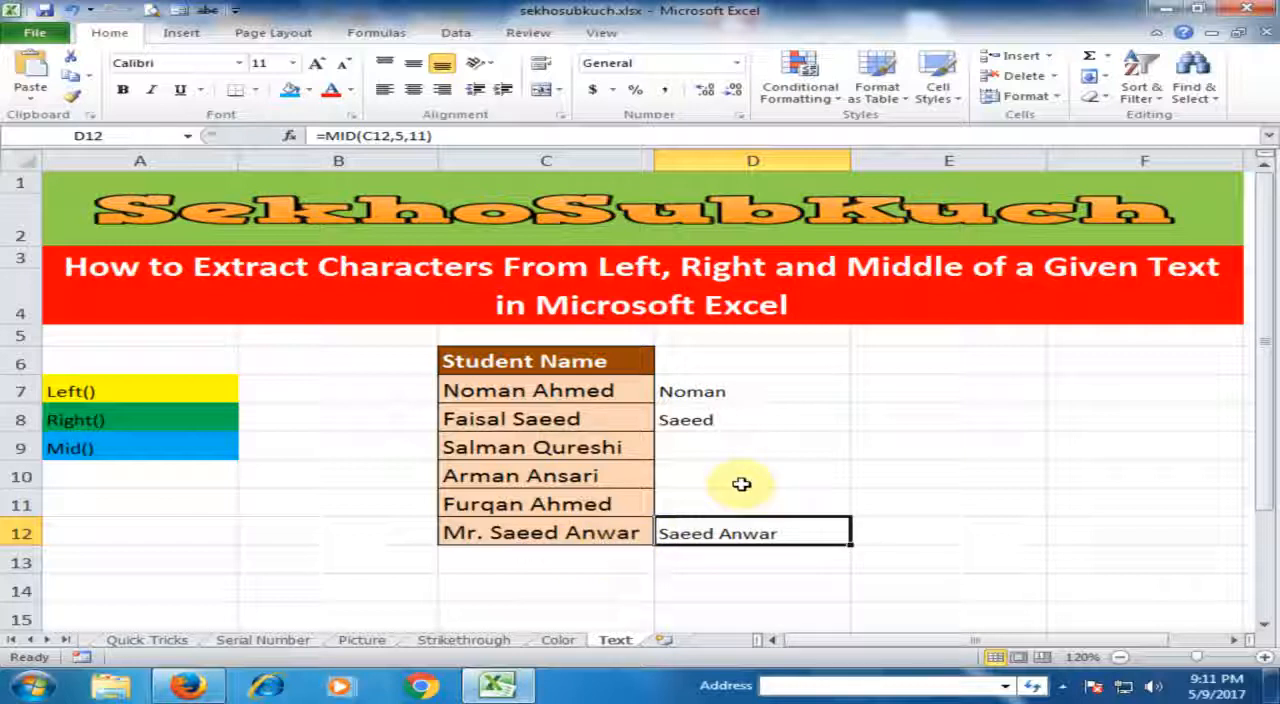
left_click(765, 390)
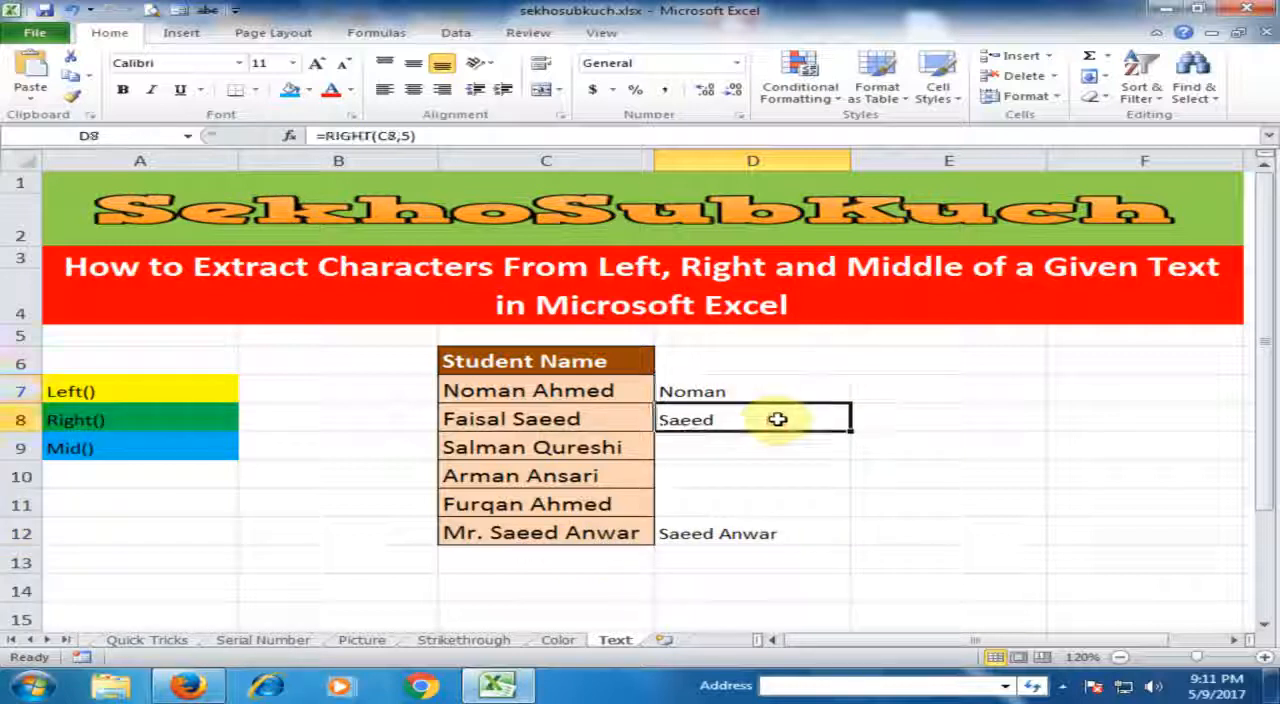
left_click(776, 529)
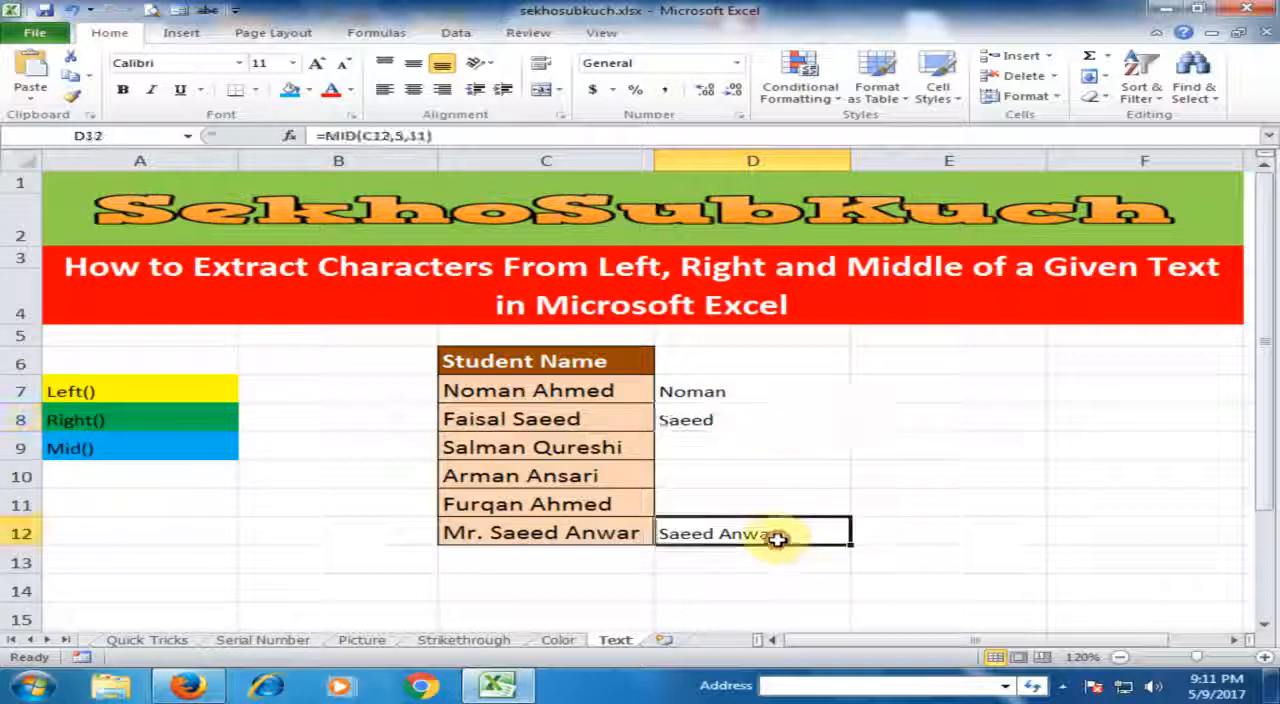
left_click(797, 477)
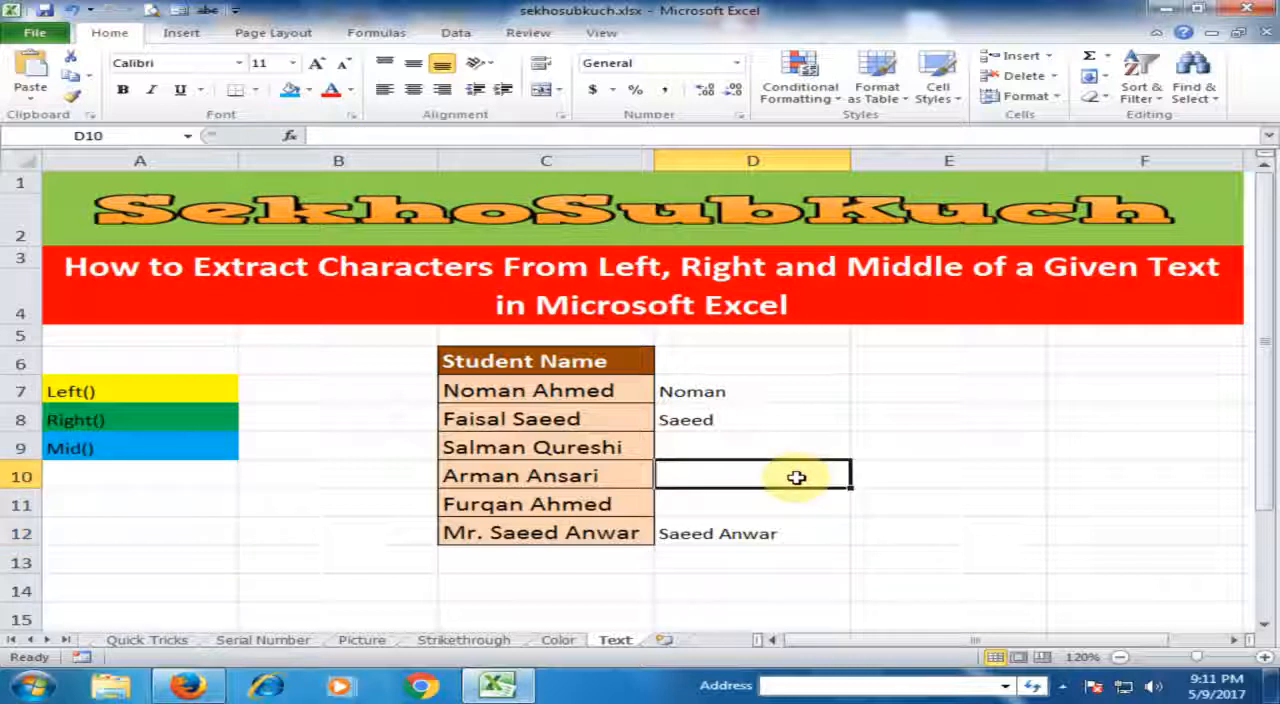